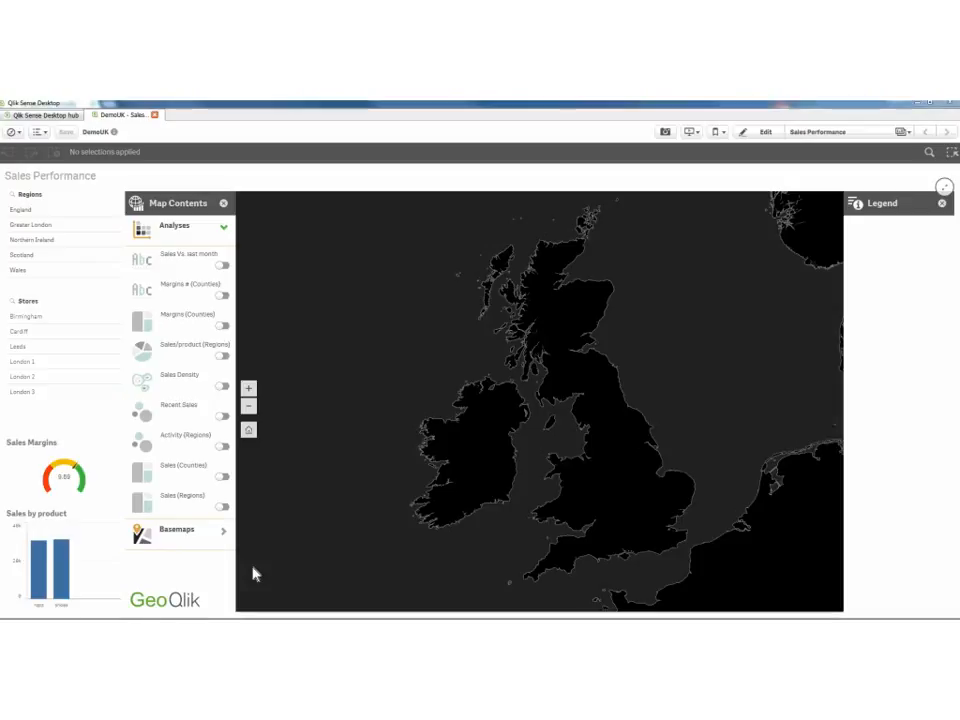
# Display the Sales (Regions) analysis on the map and view the sales details for Wales
pyautogui.click(222, 508)
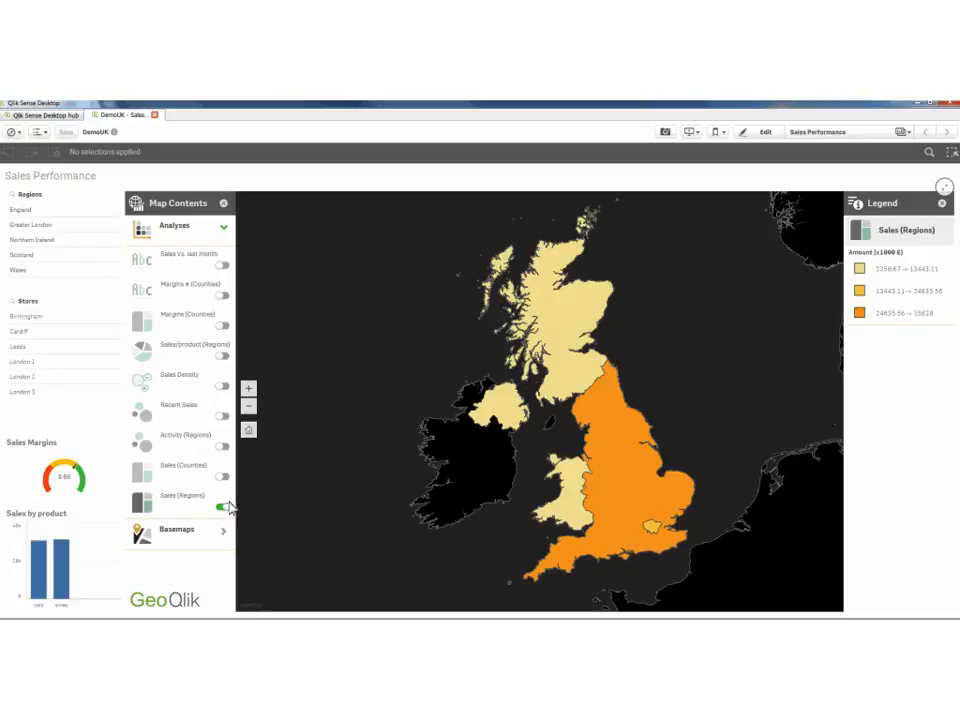
pyautogui.moveTo(580, 499)
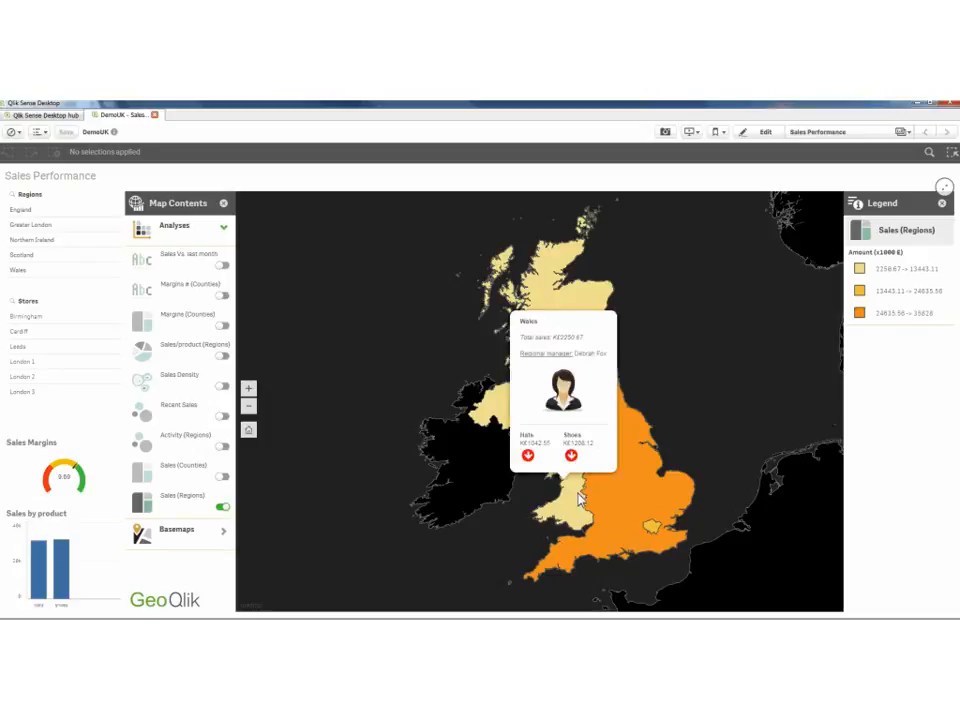
pyautogui.moveTo(630, 503)
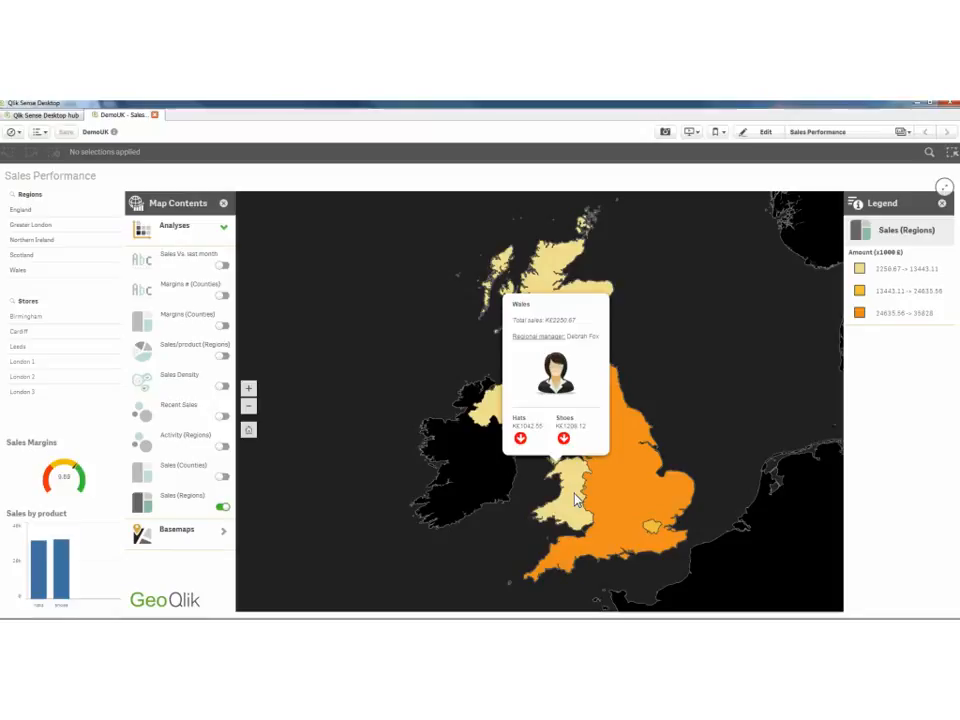
# Replace Sales (Regions) with the Sales (Counties) analysis and inspect the sales details of several counties
pyautogui.click(223, 511)
pyautogui.click(226, 482)
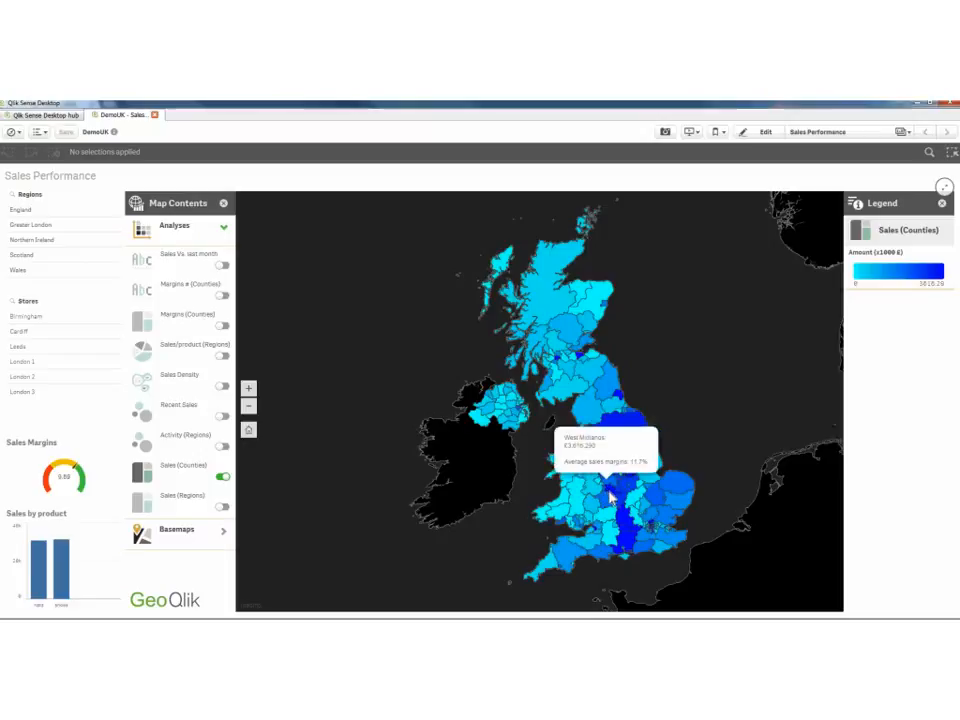
pyautogui.moveTo(620, 474)
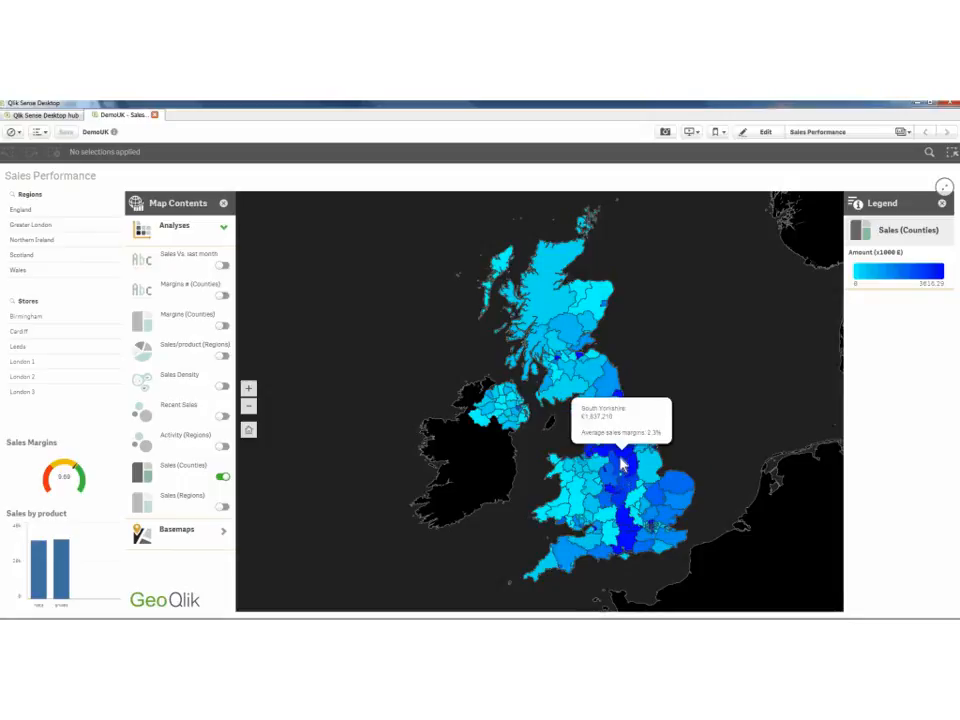
pyautogui.moveTo(568, 399)
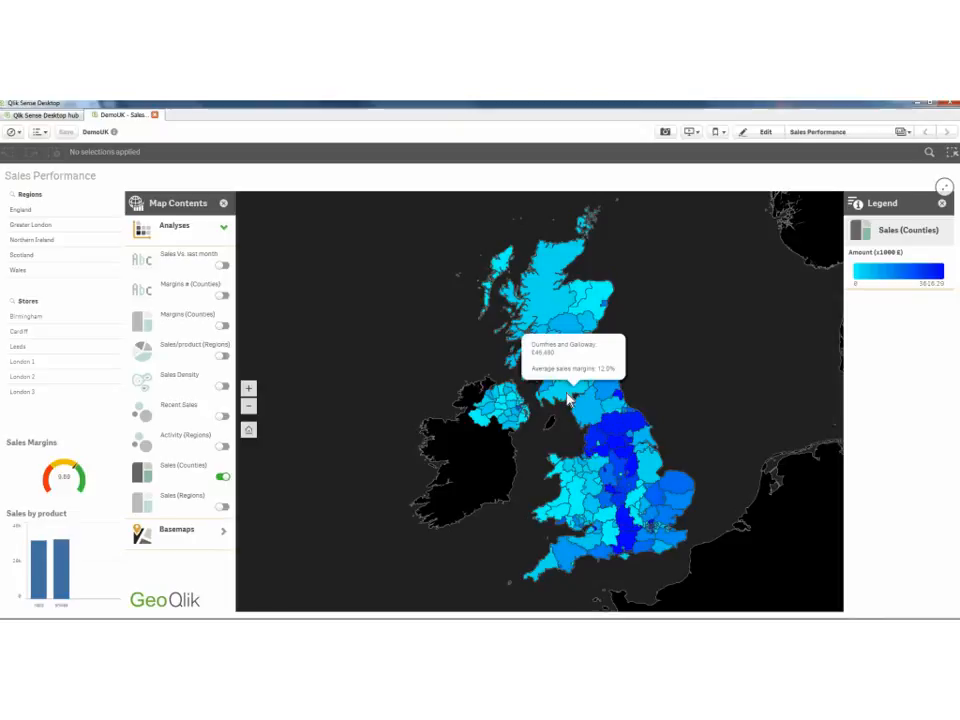
# View the Activity (Regions) analysis in place of Sales (Counties), and switch the map to Recent Sales
pyautogui.click(222, 480)
pyautogui.click(223, 447)
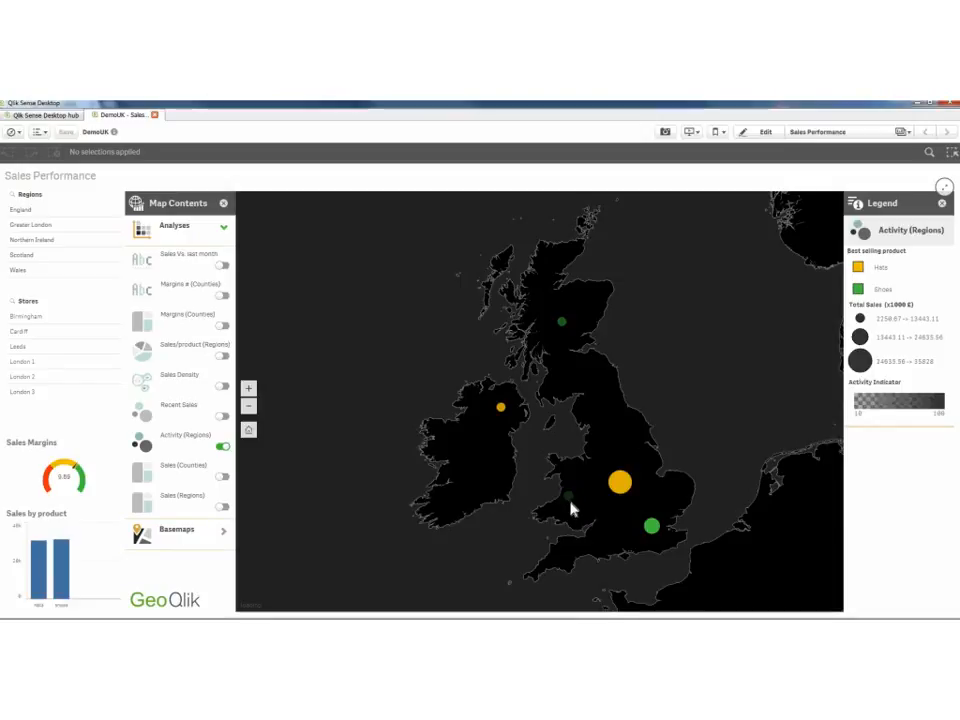
pyautogui.click(222, 447)
pyautogui.click(222, 417)
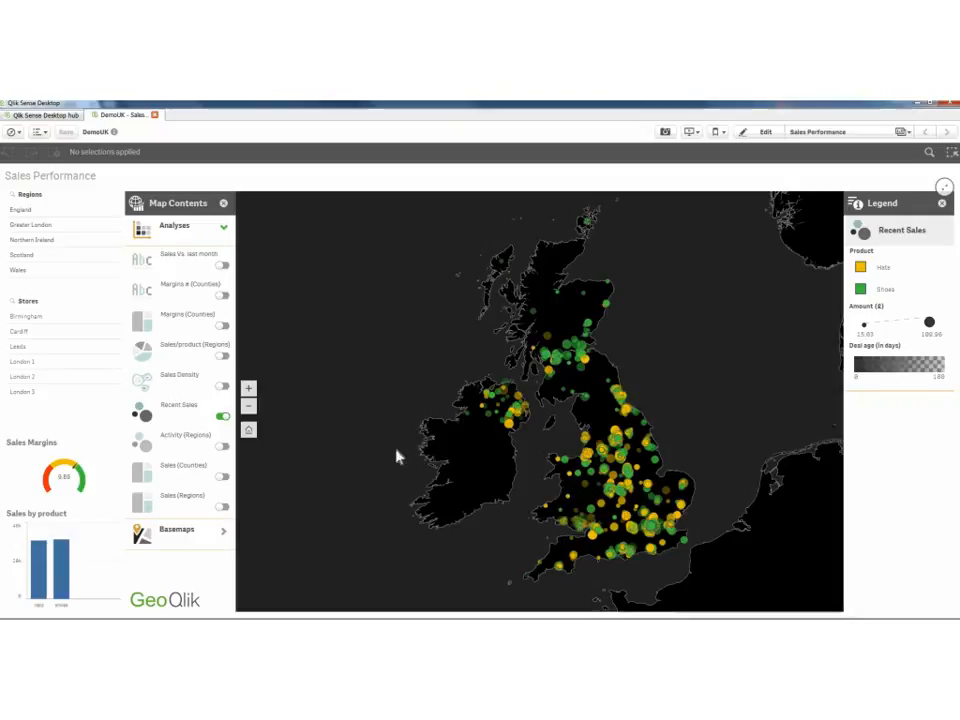
# Filter the dashboard to the Wales region and examine its recent sales up close on the map
pyautogui.click(26, 275)
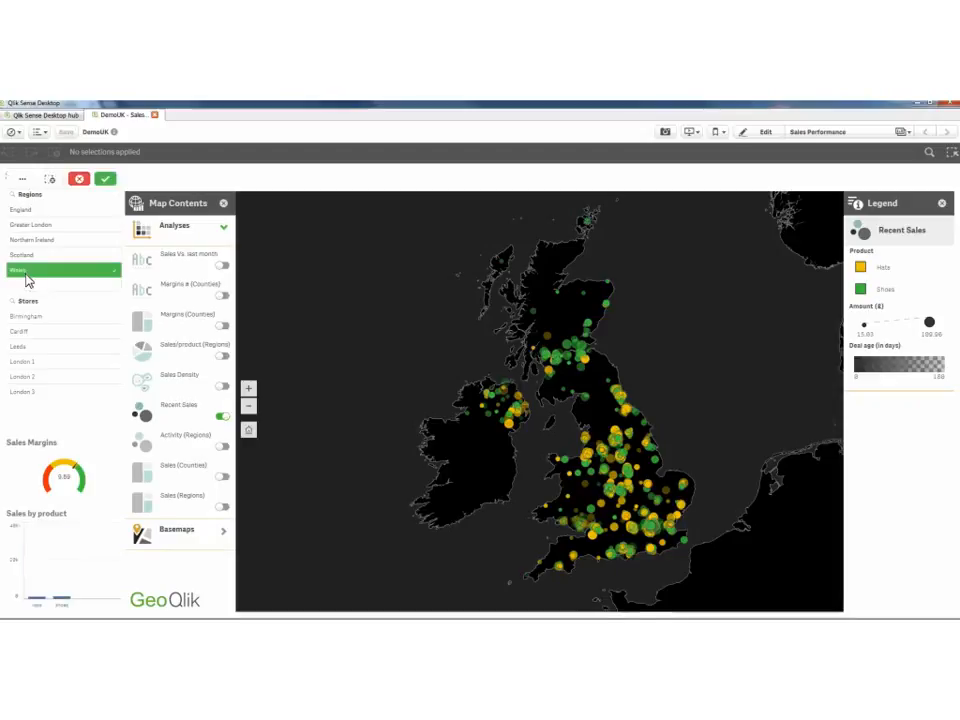
pyautogui.click(106, 180)
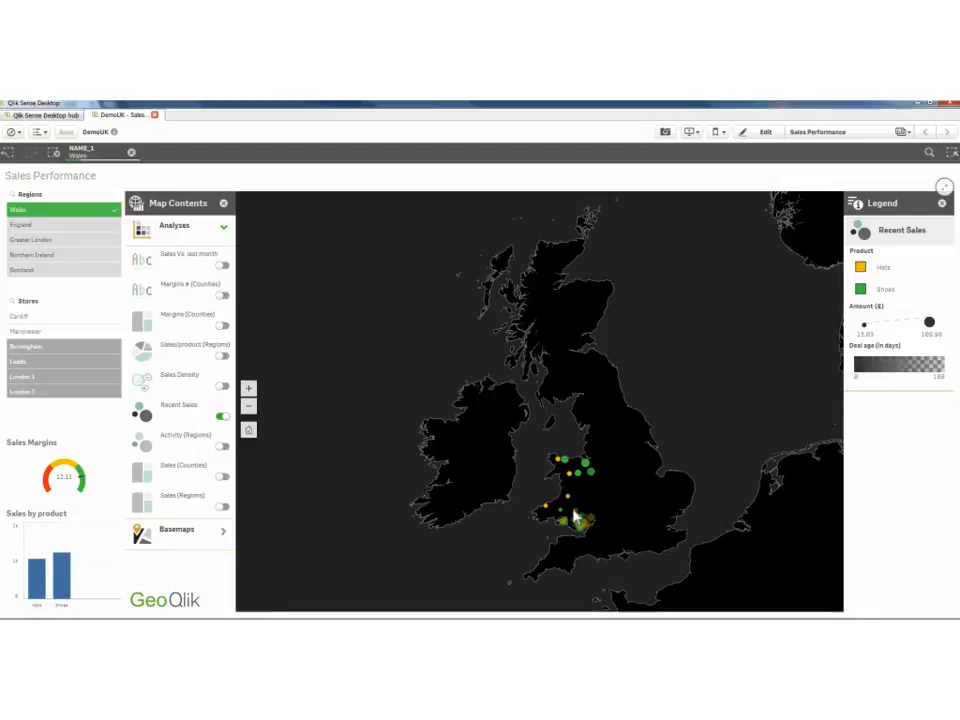
pyautogui.moveTo(571, 510); pyautogui.dragTo(561, 447)
pyautogui.scroll(2, 561, 447)
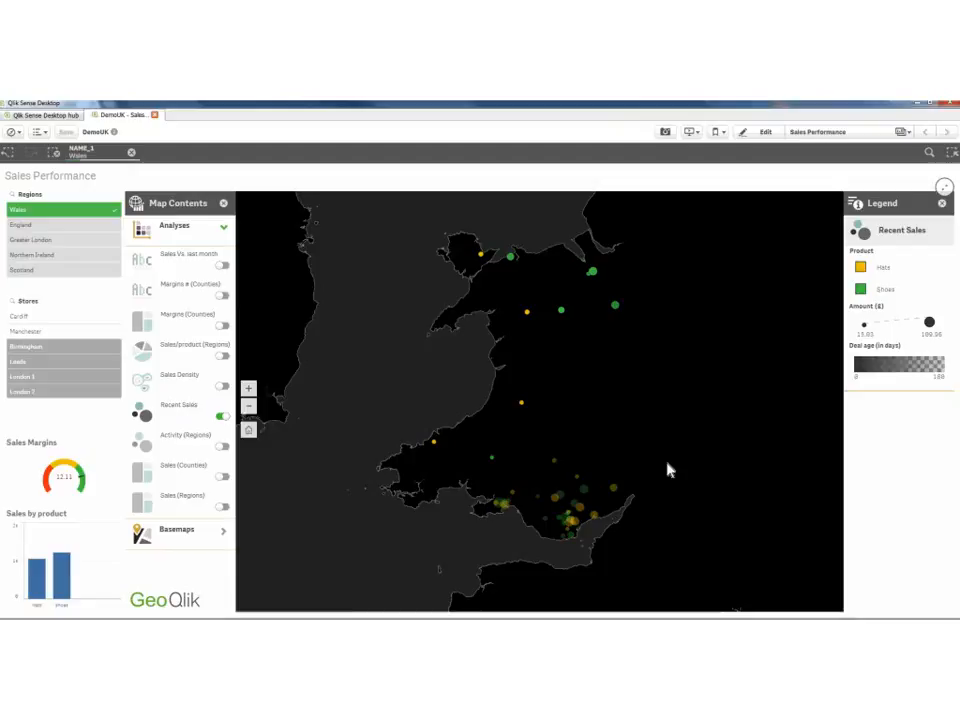
pyautogui.moveTo(586, 519)
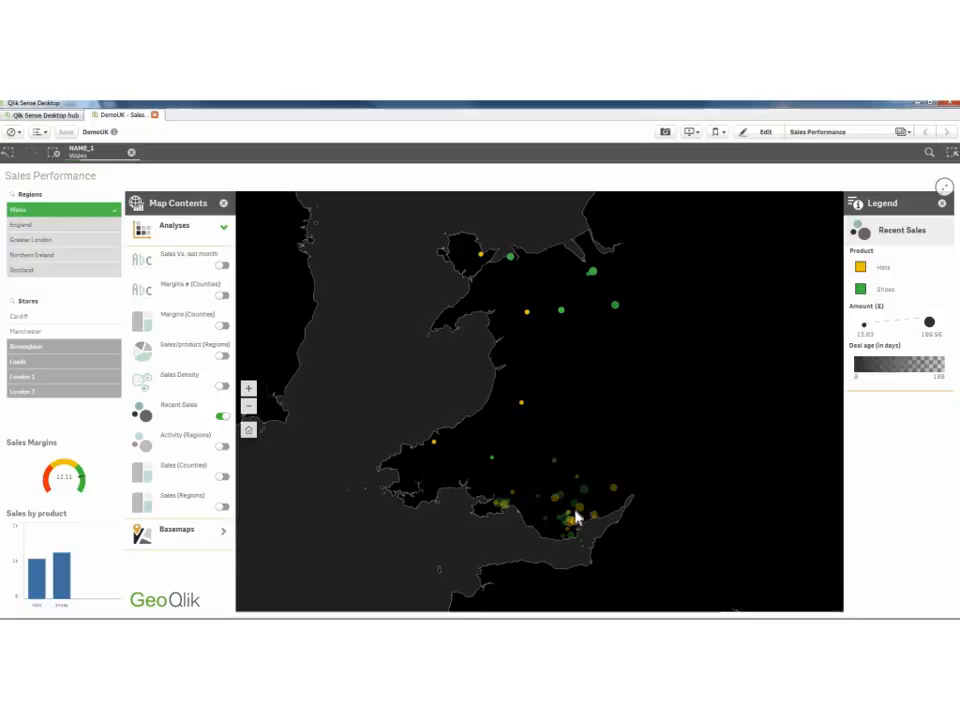
pyautogui.moveTo(545, 508)
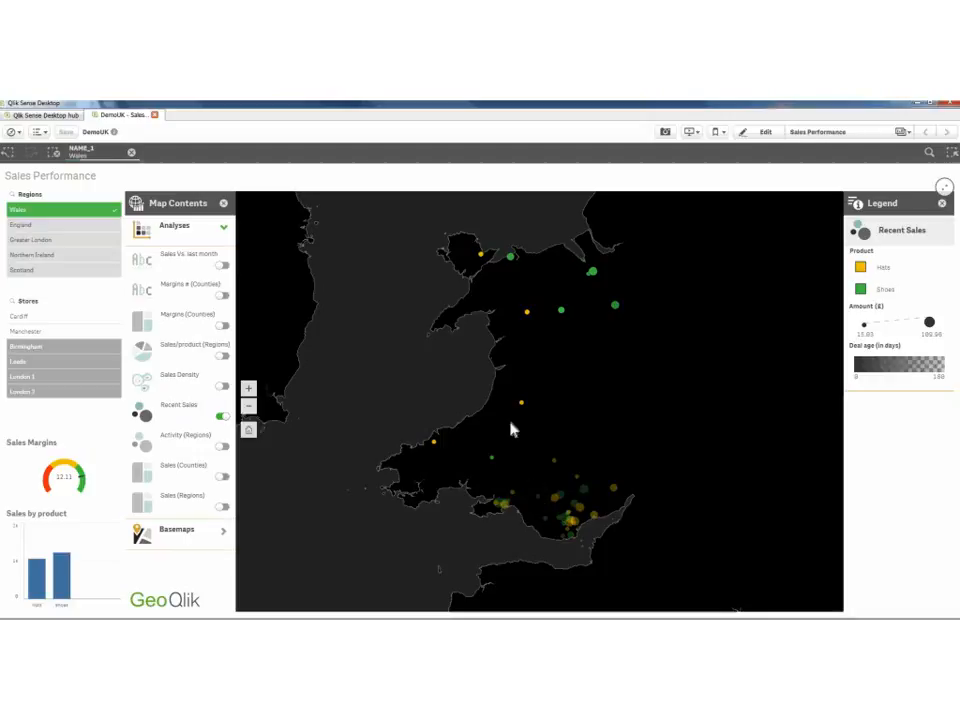
pyautogui.moveTo(526, 415)
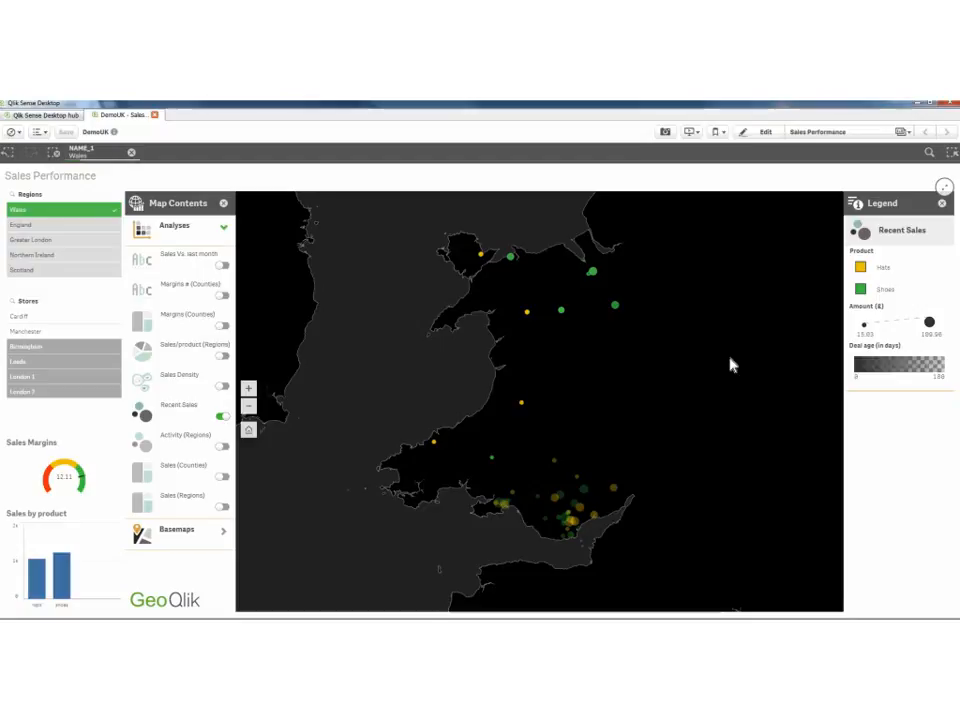
# Lasso-select the cluster of recent sales in south Wales on the map and apply the selection
pyautogui.click(797, 242)
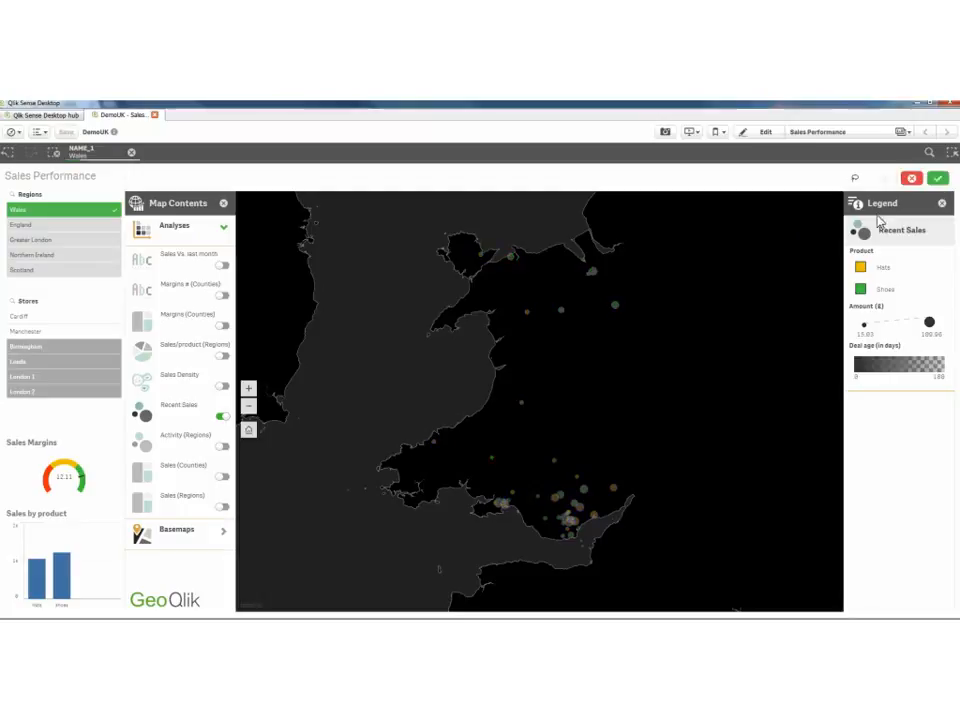
pyautogui.click(854, 178)
pyautogui.moveTo(636, 489)
pyautogui.mouseDown()
pyautogui.moveTo(594, 574)
pyautogui.moveTo(499, 544)
pyautogui.moveTo(486, 506)
pyautogui.moveTo(551, 447)
pyautogui.moveTo(619, 456)
pyautogui.moveTo(641, 481)
pyautogui.mouseUp()
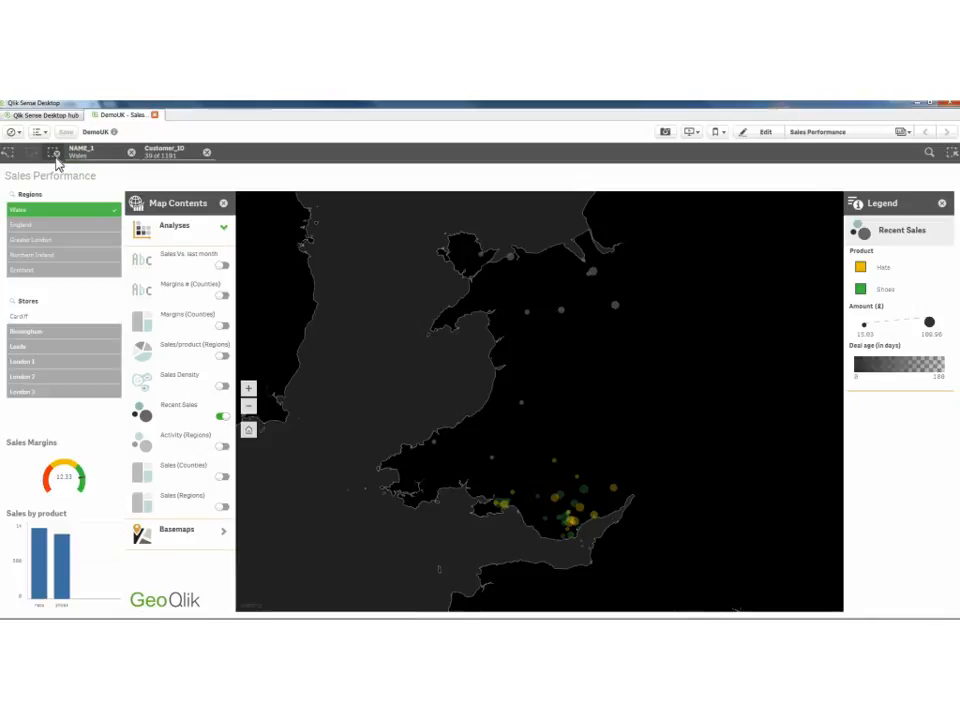
# Clear all selections and return the map to its default UK extent
pyautogui.click(55, 157)
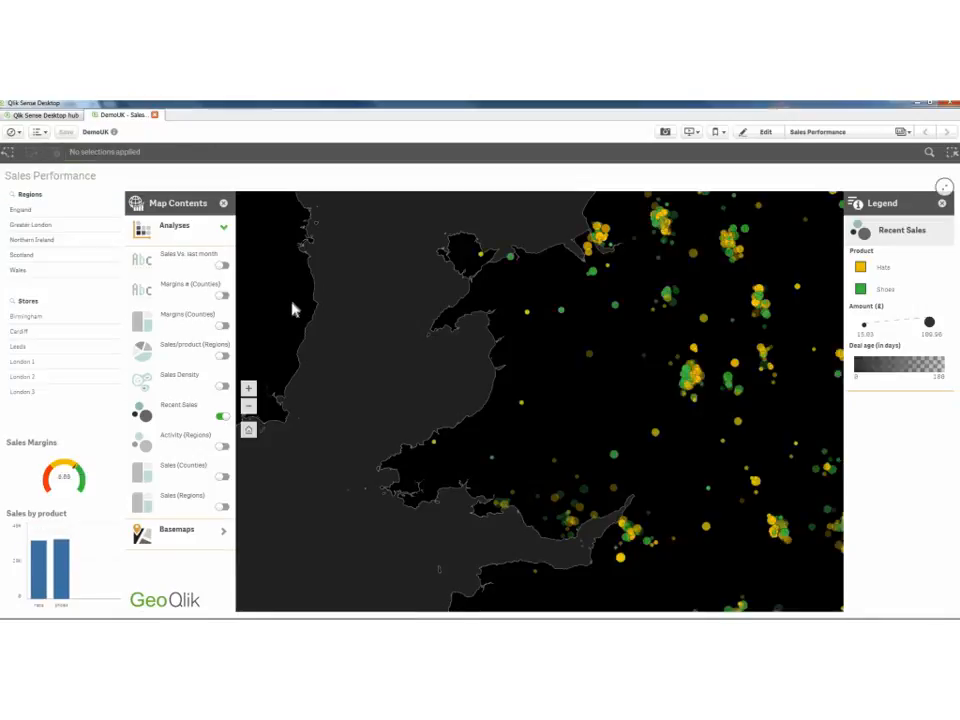
pyautogui.click(249, 431)
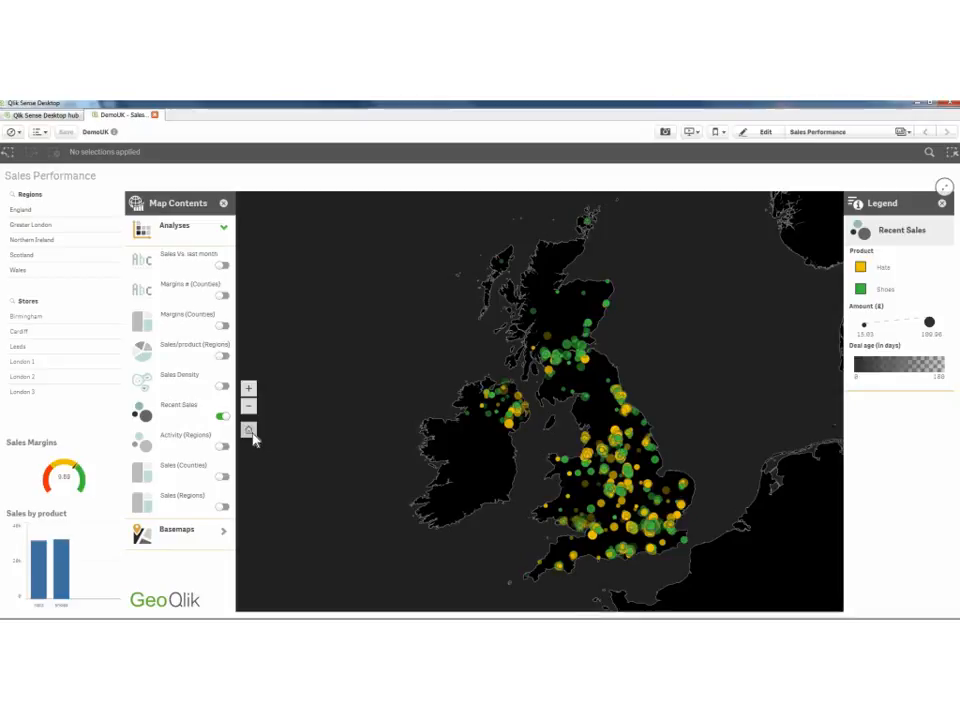
# Open the map's Recent Sales analysis in sheet editing, review its opacity settings, and return to the analysis view
pyautogui.click(761, 136)
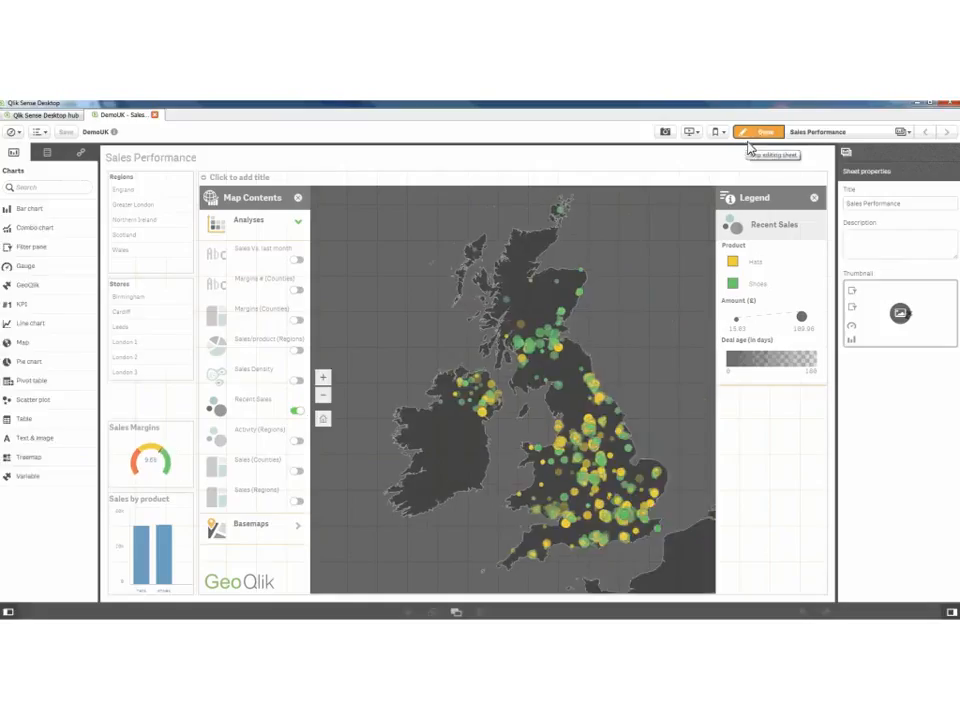
pyautogui.click(608, 331)
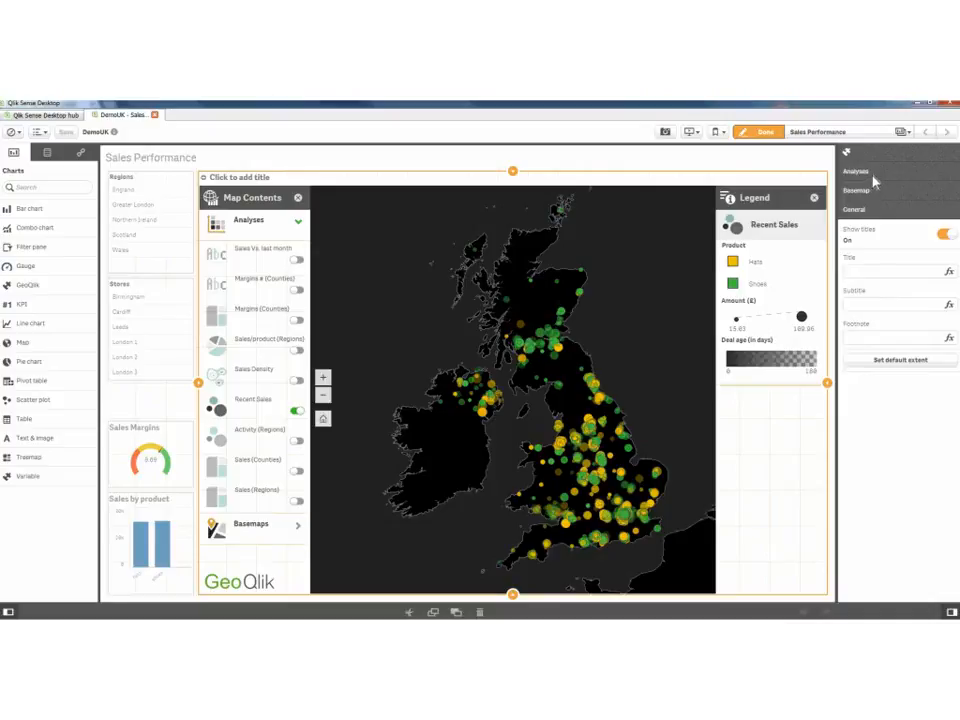
pyautogui.click(873, 178)
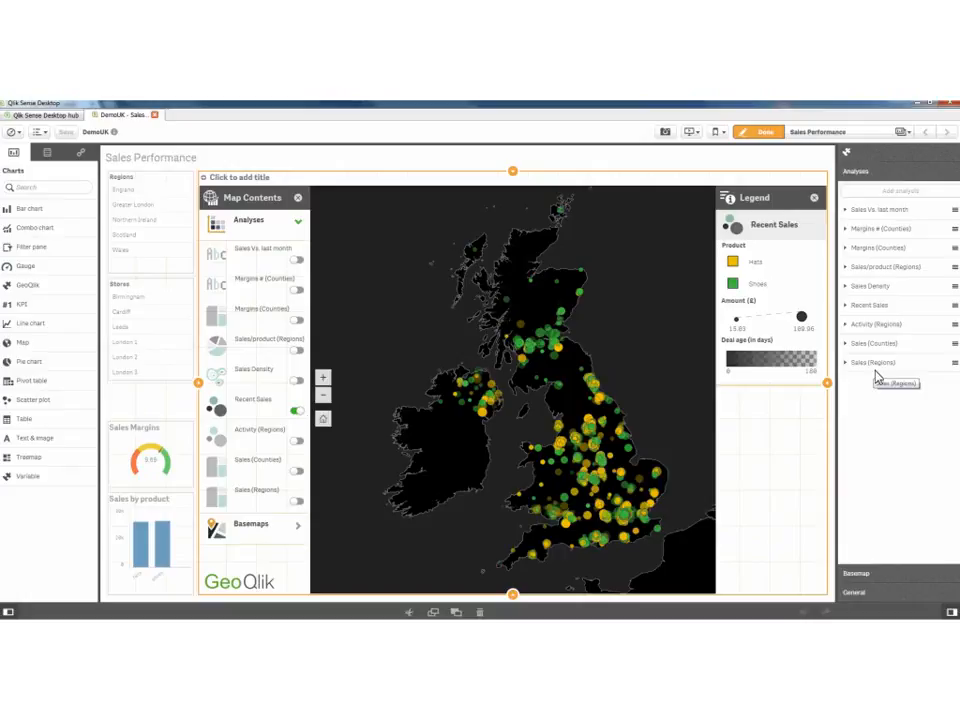
pyautogui.click(889, 308)
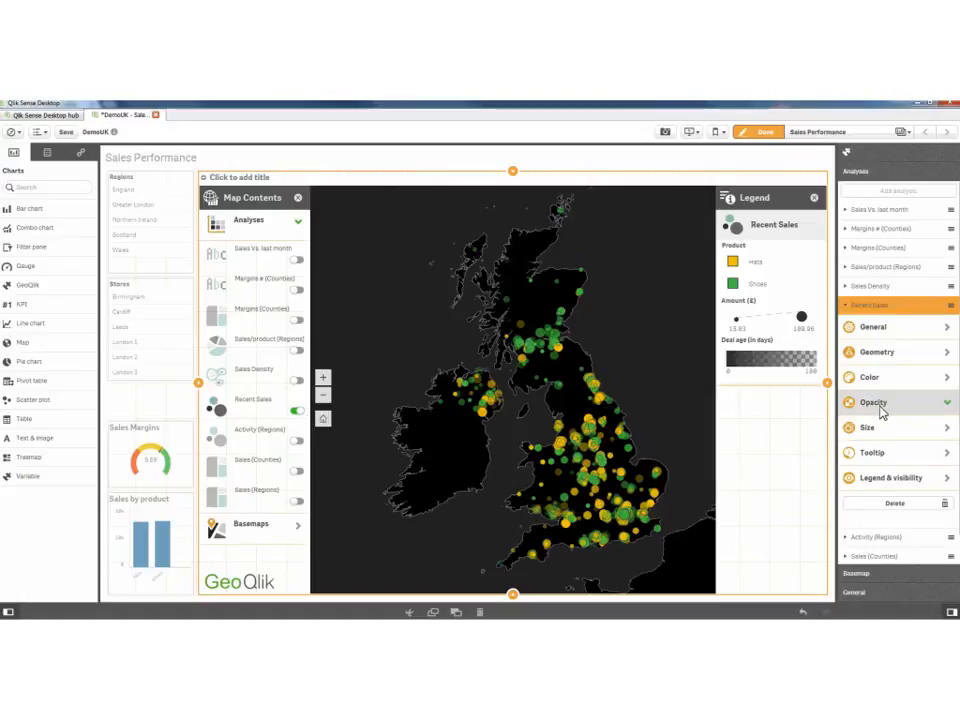
pyautogui.click(881, 404)
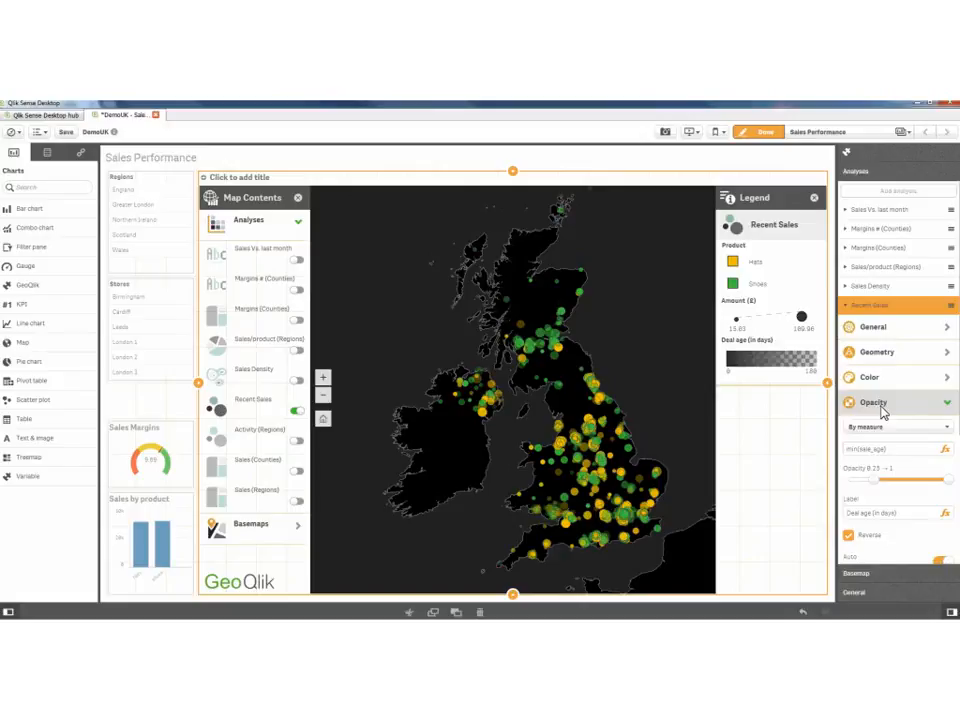
pyautogui.scroll(-2, 881, 410)
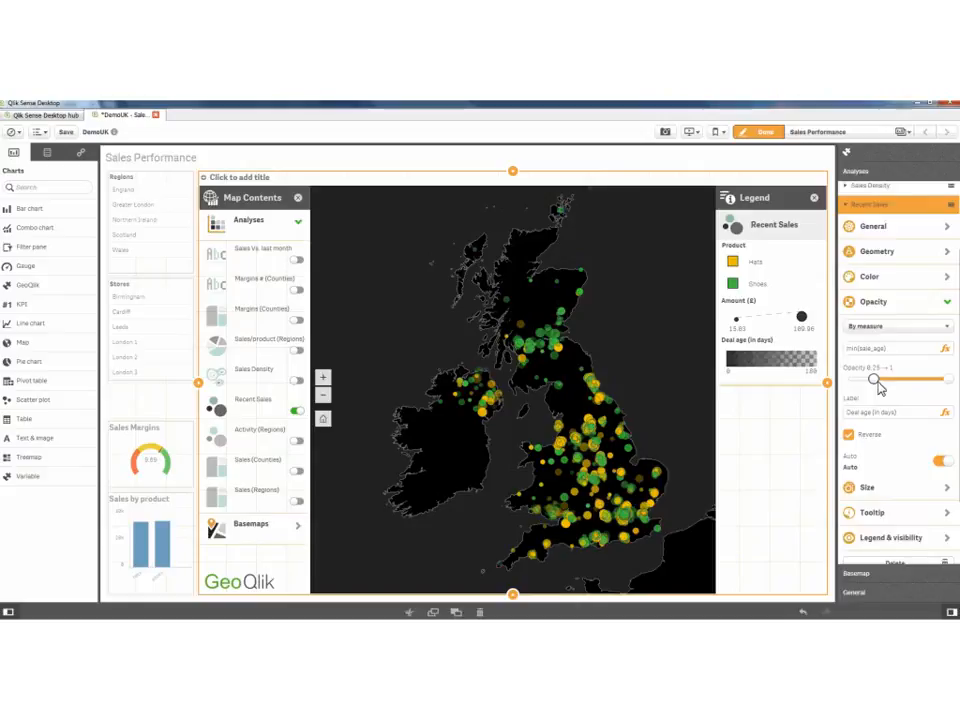
pyautogui.moveTo(877, 386); pyautogui.dragTo(950, 388)
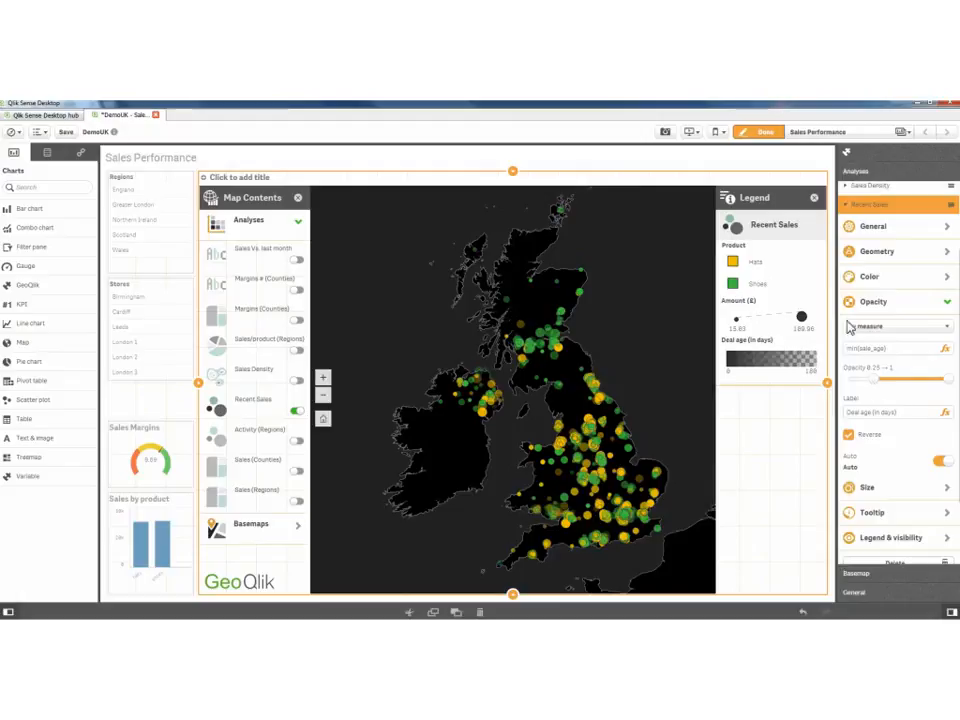
pyautogui.click(765, 134)
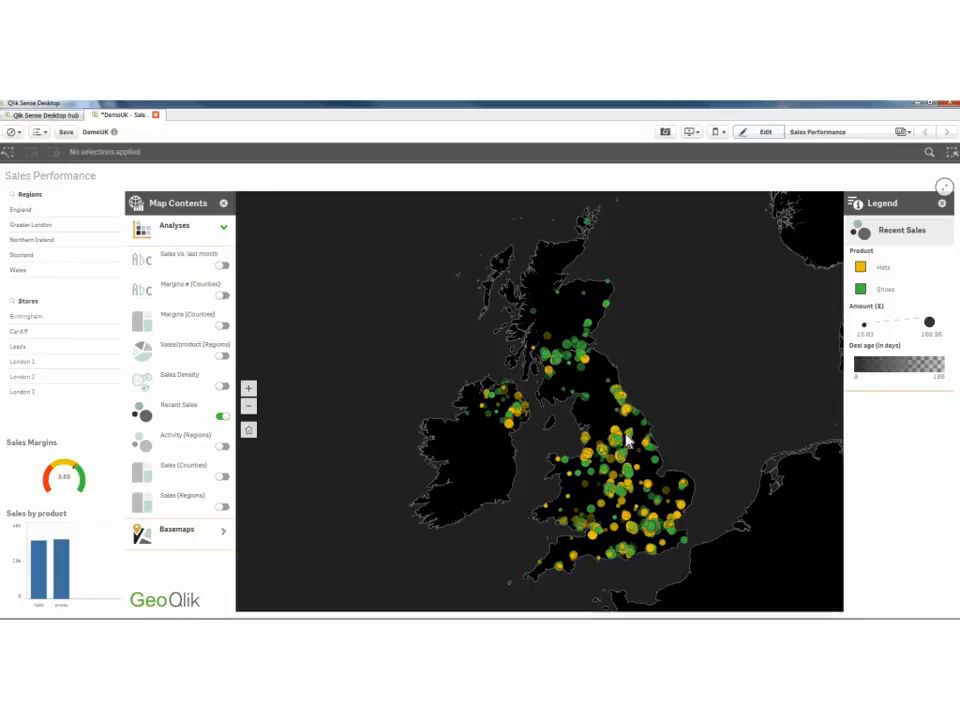
pyautogui.moveTo(627, 440)
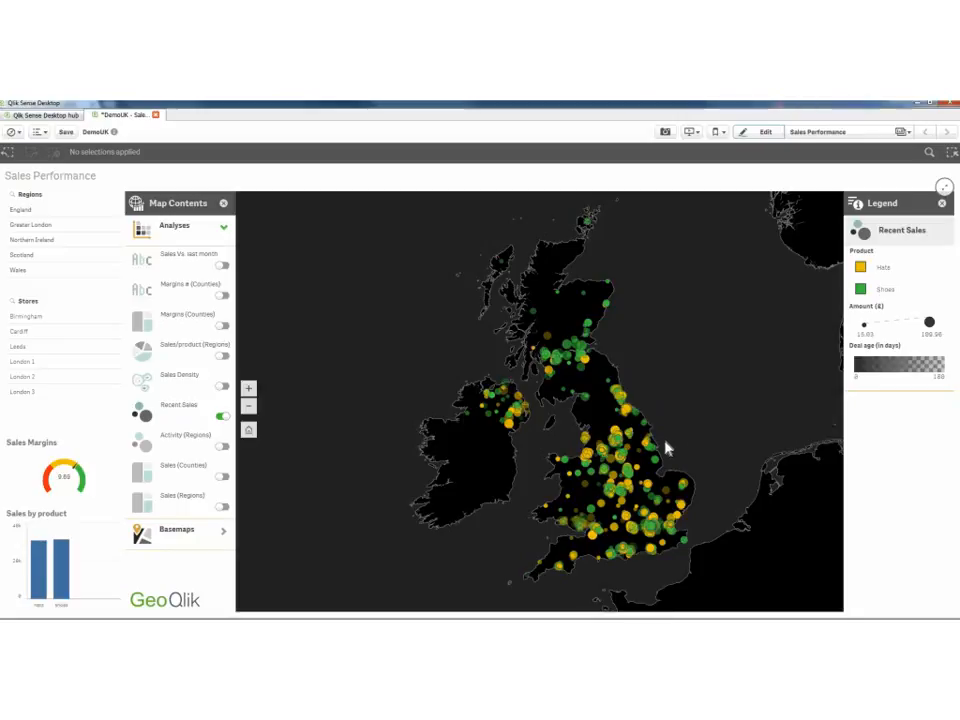
# Show the Sales Density heat map in place of the Recent Sales analysis
pyautogui.click(222, 387)
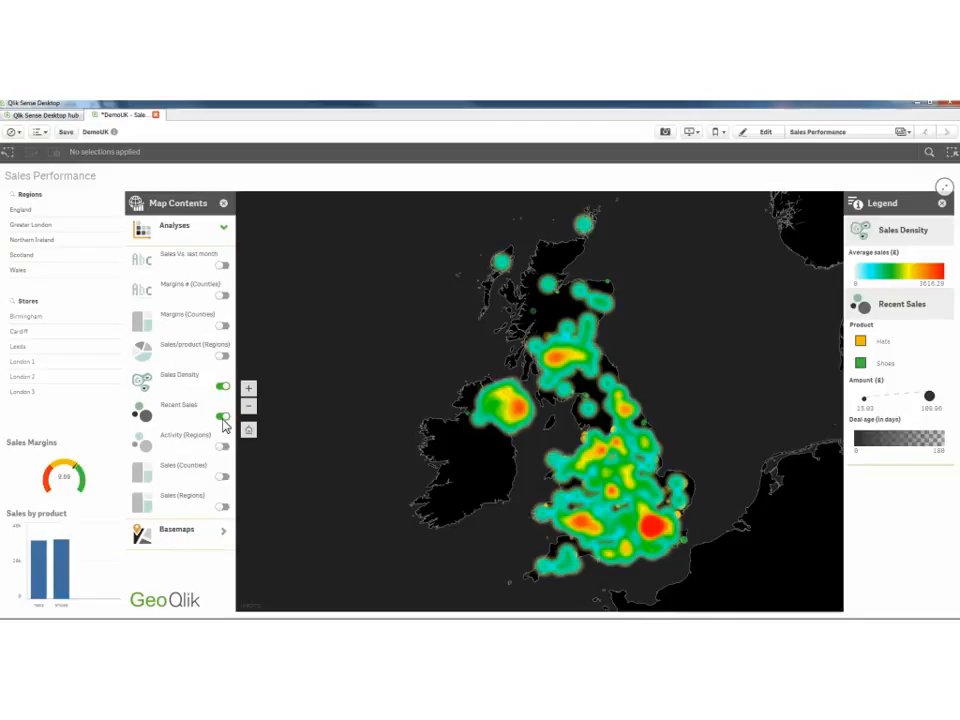
pyautogui.click(222, 418)
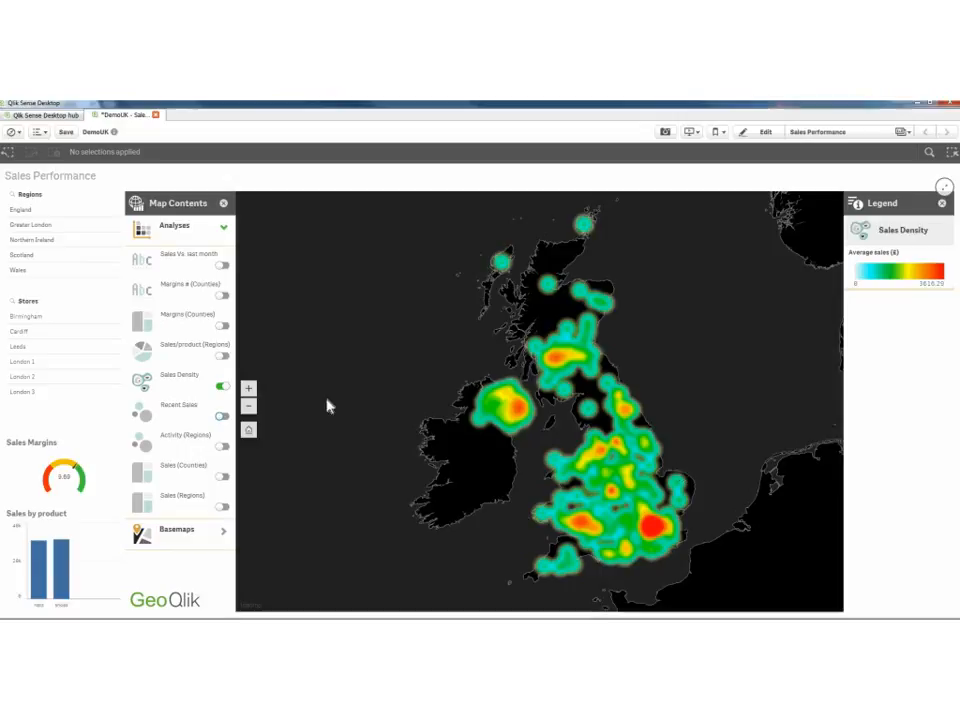
# Replace Sales Density with the Sales/product (Regions) pie charts and add the Sales (Counties) analysis beneath them
pyautogui.click(222, 388)
pyautogui.click(222, 357)
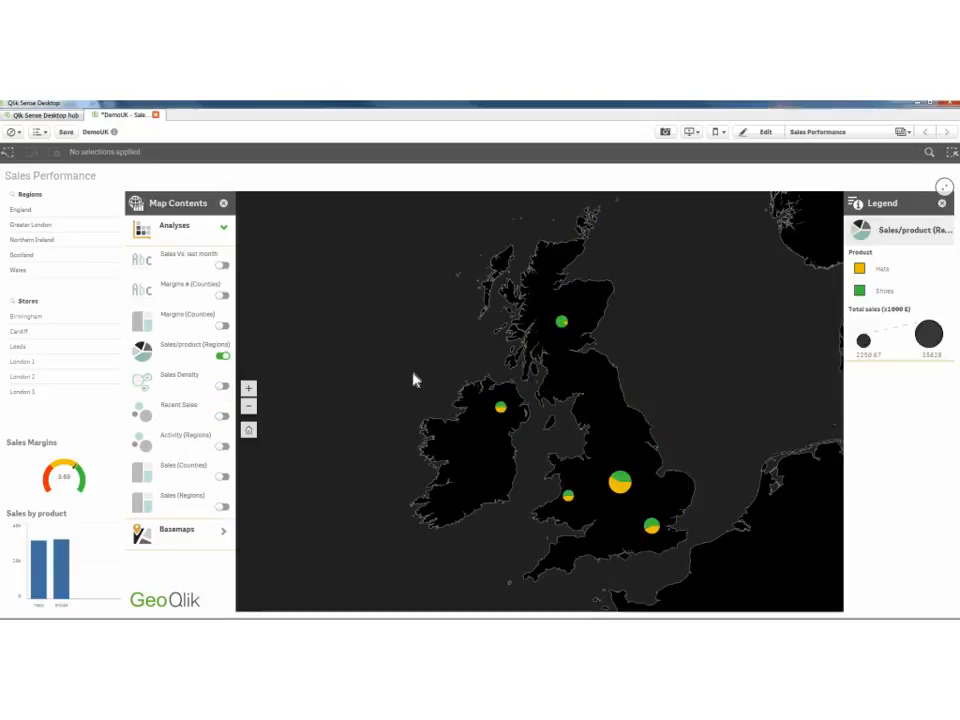
pyautogui.moveTo(561, 323)
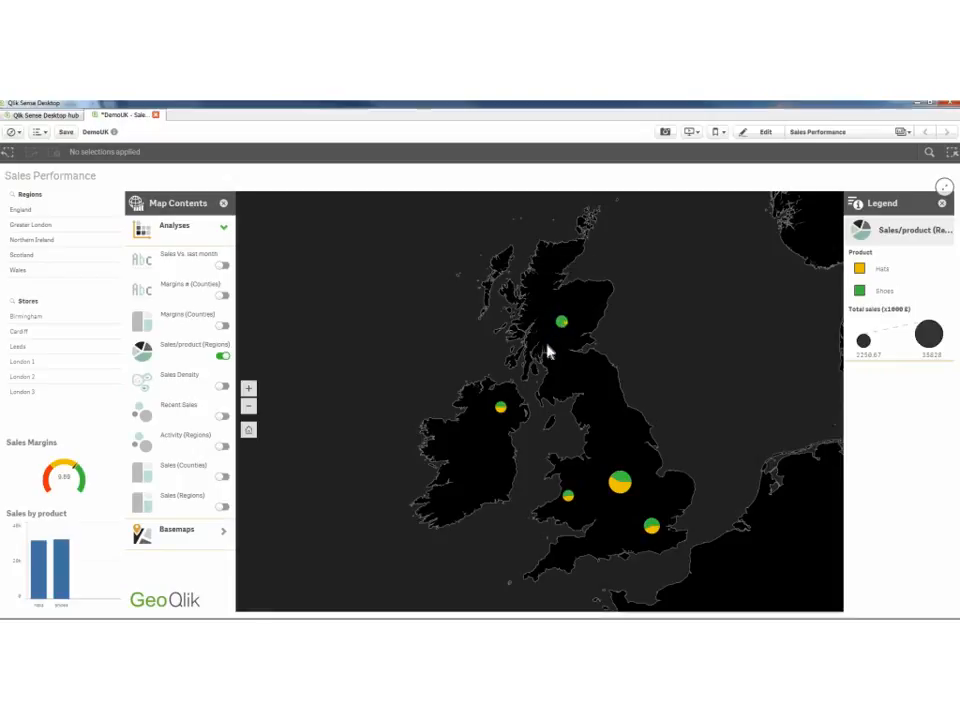
pyautogui.moveTo(545, 384)
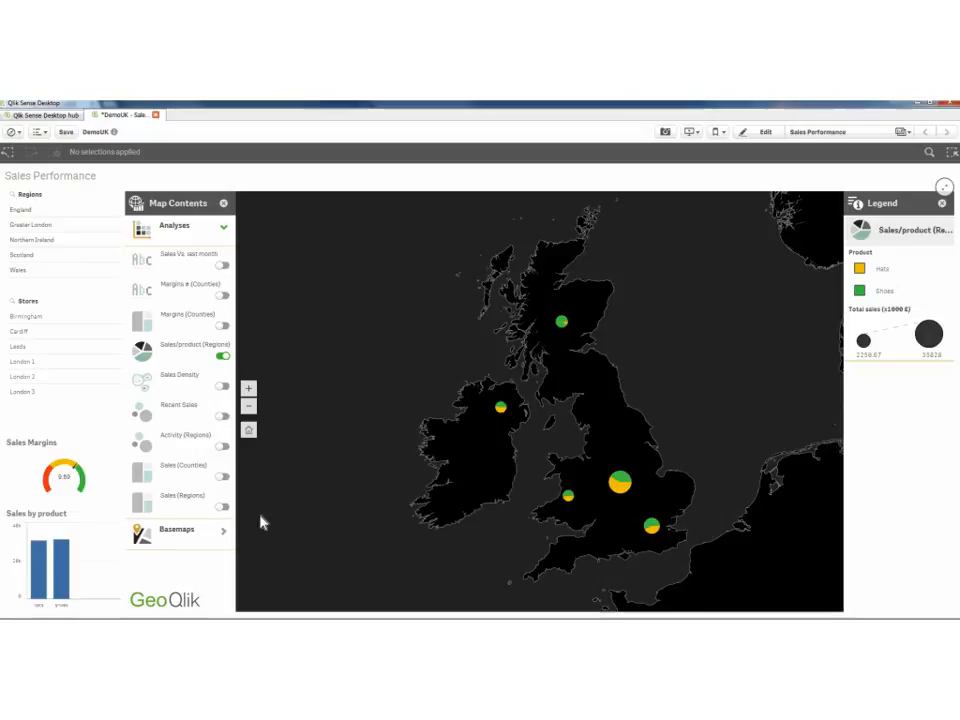
pyautogui.click(223, 479)
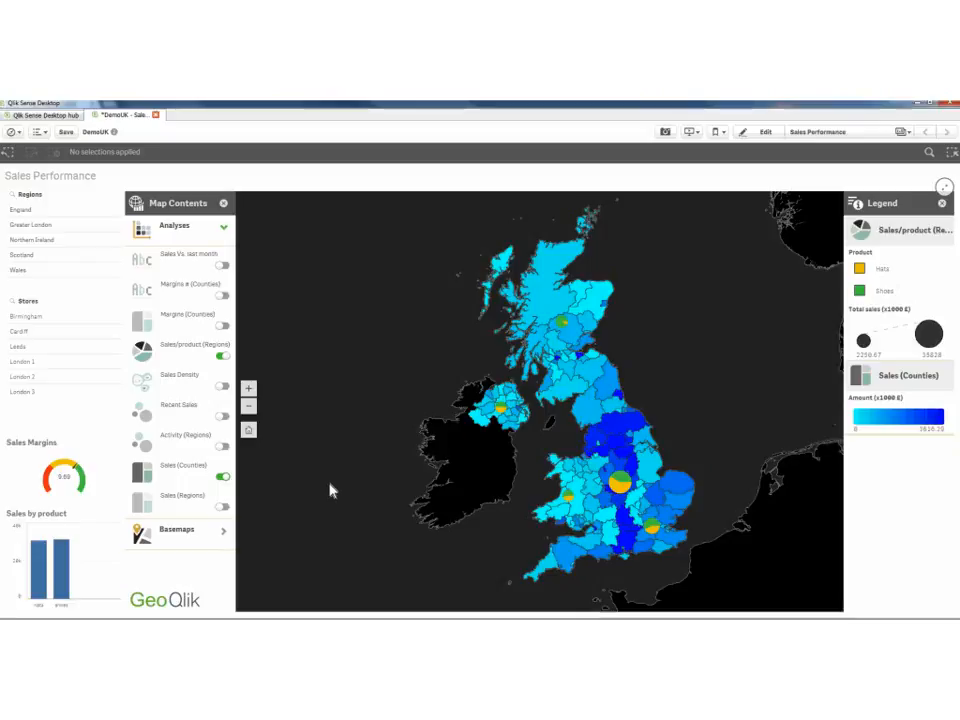
# Hide Sales (Counties) and Sales/product (Regions), and display the Margins (Counties) analysis instead
pyautogui.click(222, 476)
pyautogui.click(222, 358)
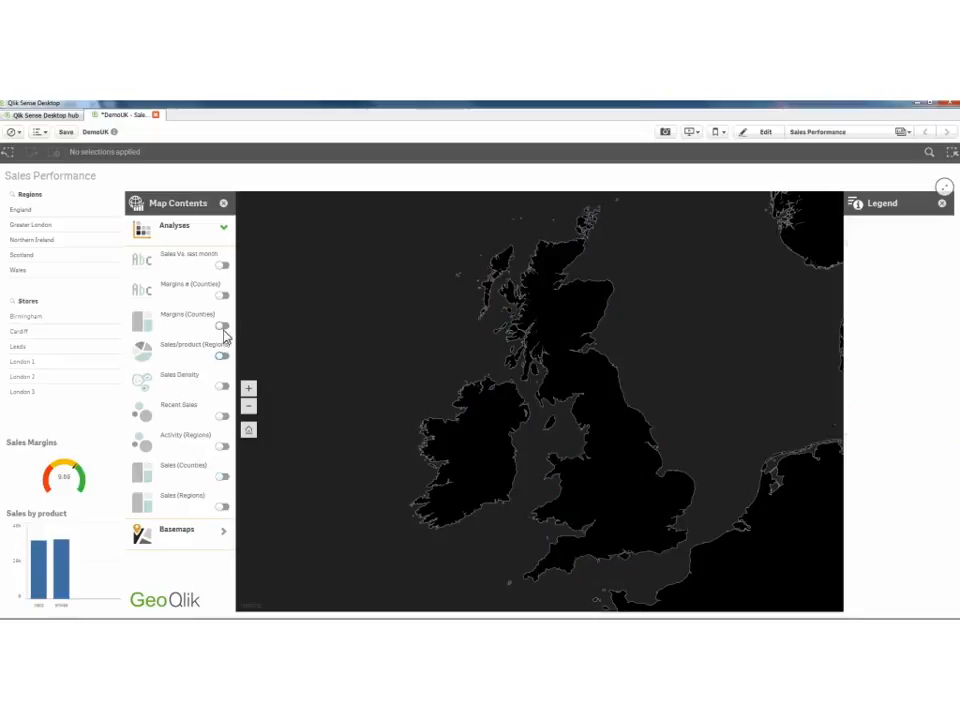
pyautogui.click(223, 328)
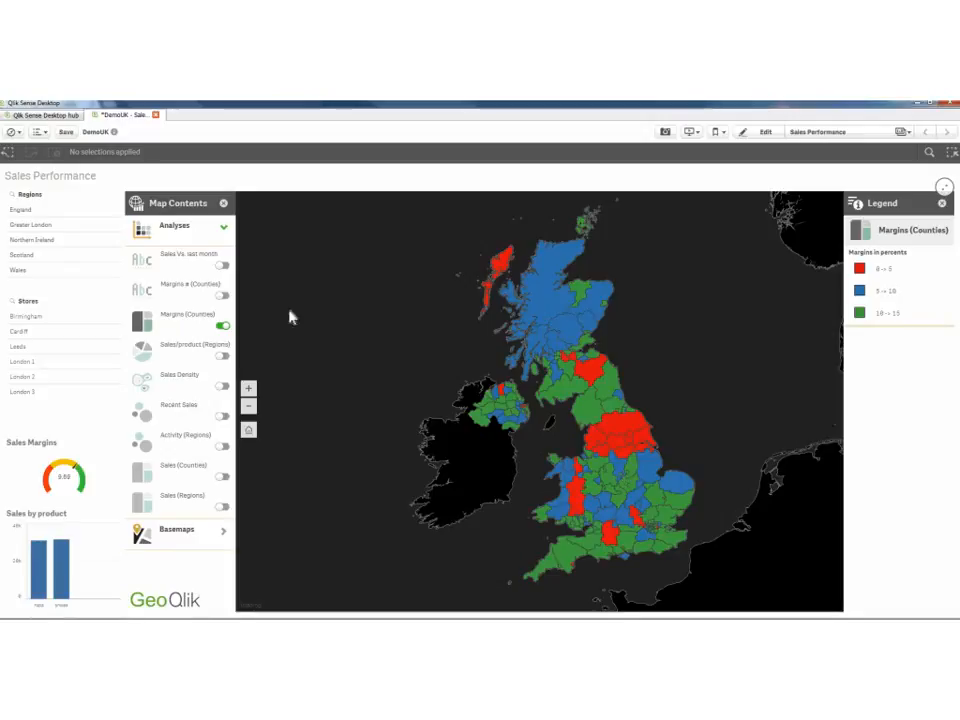
# Add the Margins # (Counties) labels over the Margins (Counties) analysis and examine the county margins around Yorkshire in northern England
pyautogui.click(222, 295)
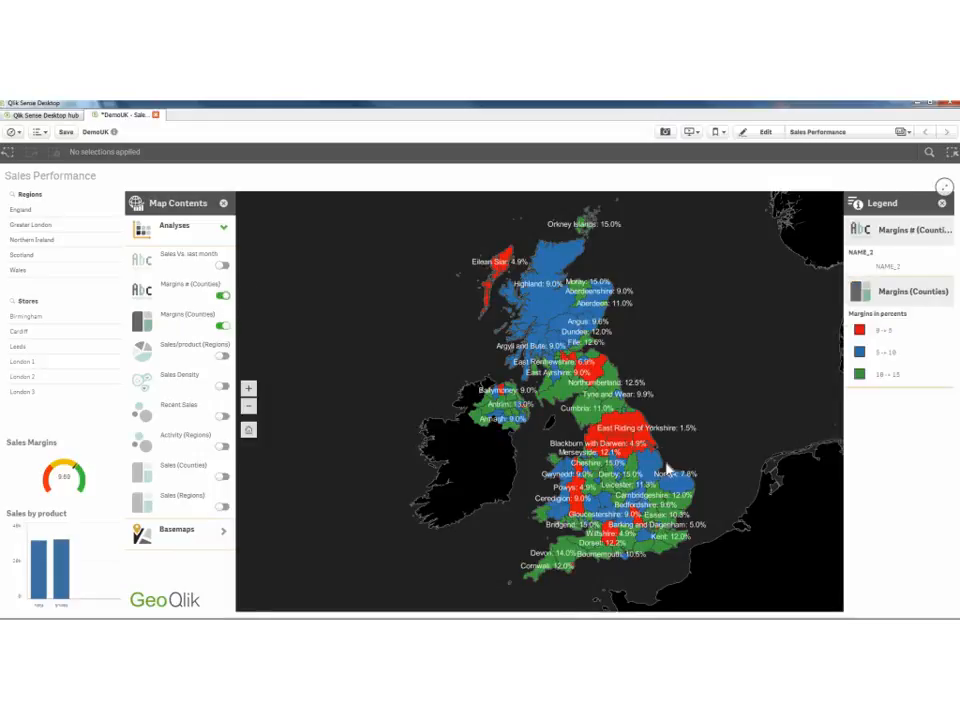
pyautogui.moveTo(657, 426); pyautogui.dragTo(650, 421)
pyautogui.scroll(5, 600, 390)
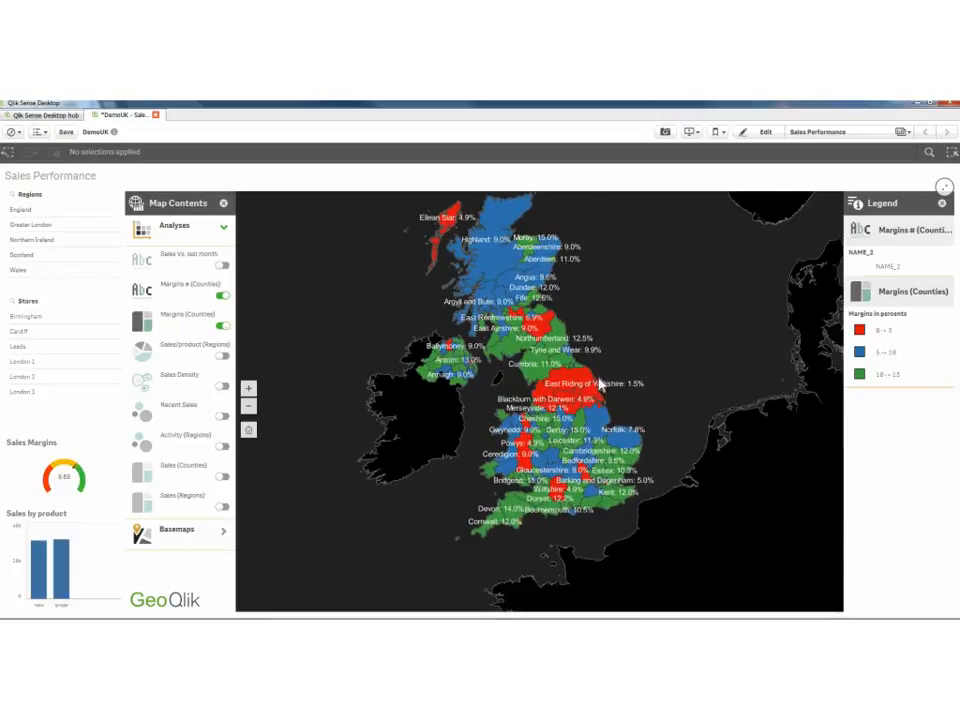
pyautogui.scroll(-5, 590, 410)
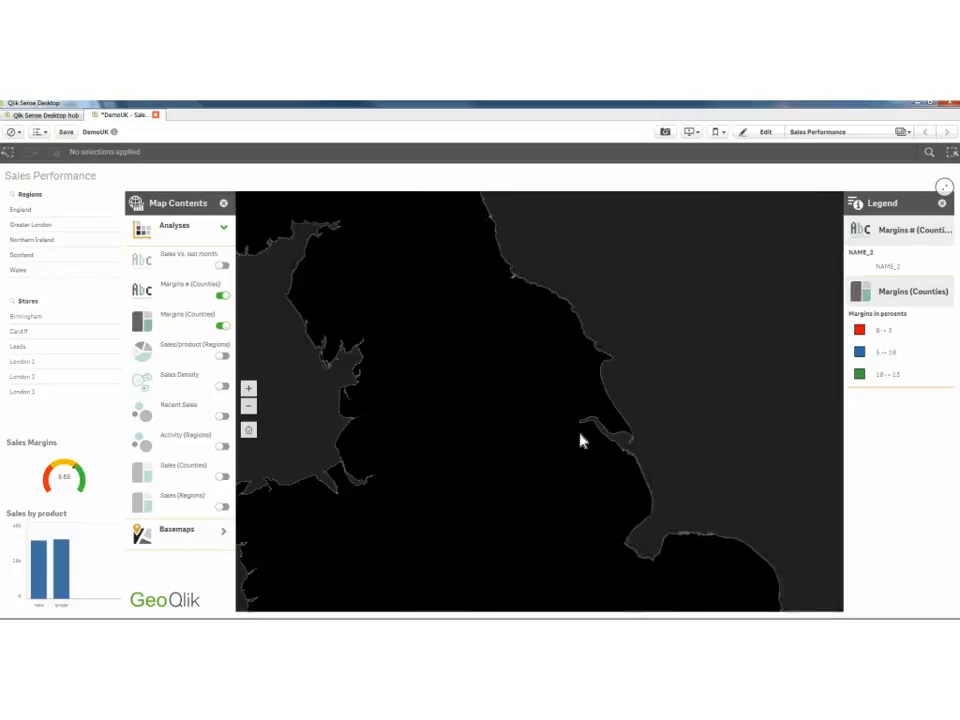
pyautogui.moveTo(427, 546); pyautogui.dragTo(440, 537)
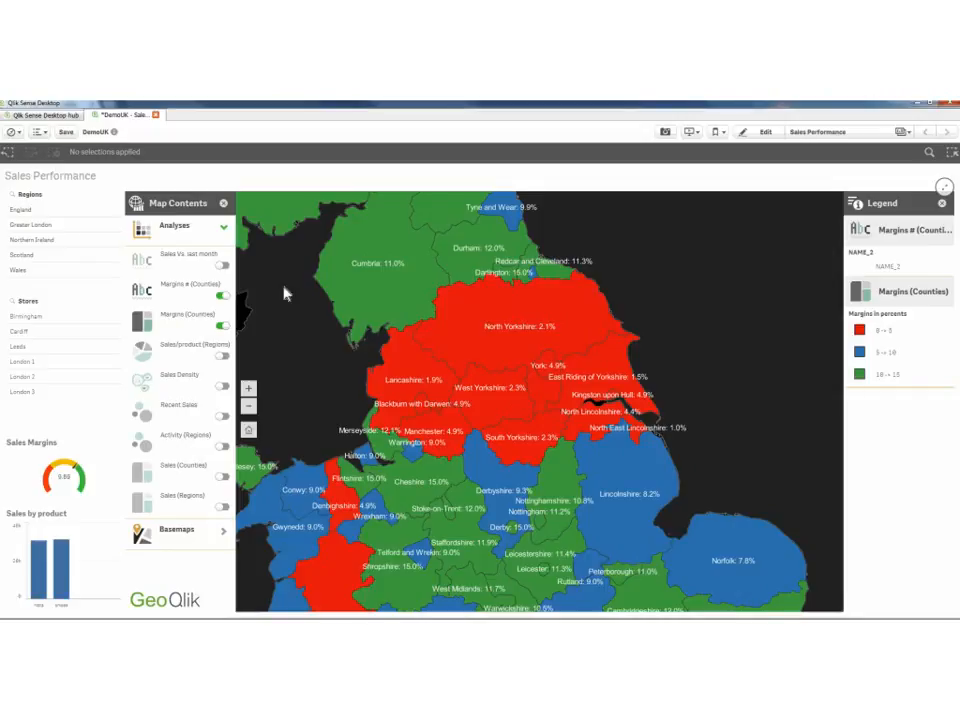
# Replace both margins analyses with Sales Vs. last month, with the map back at its home extent
pyautogui.click(222, 297)
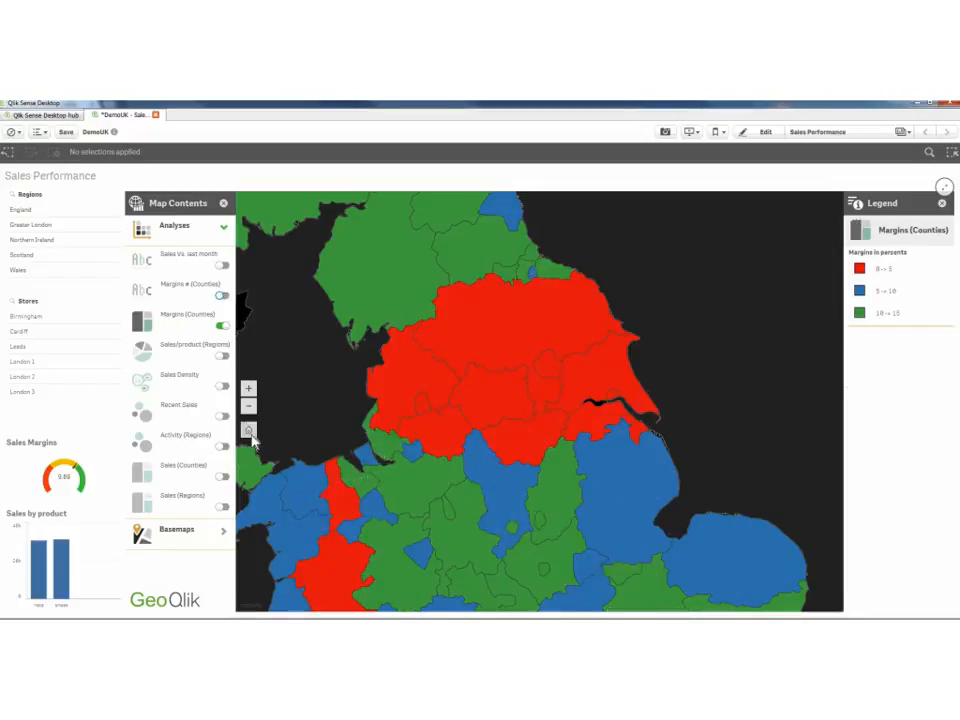
pyautogui.click(249, 430)
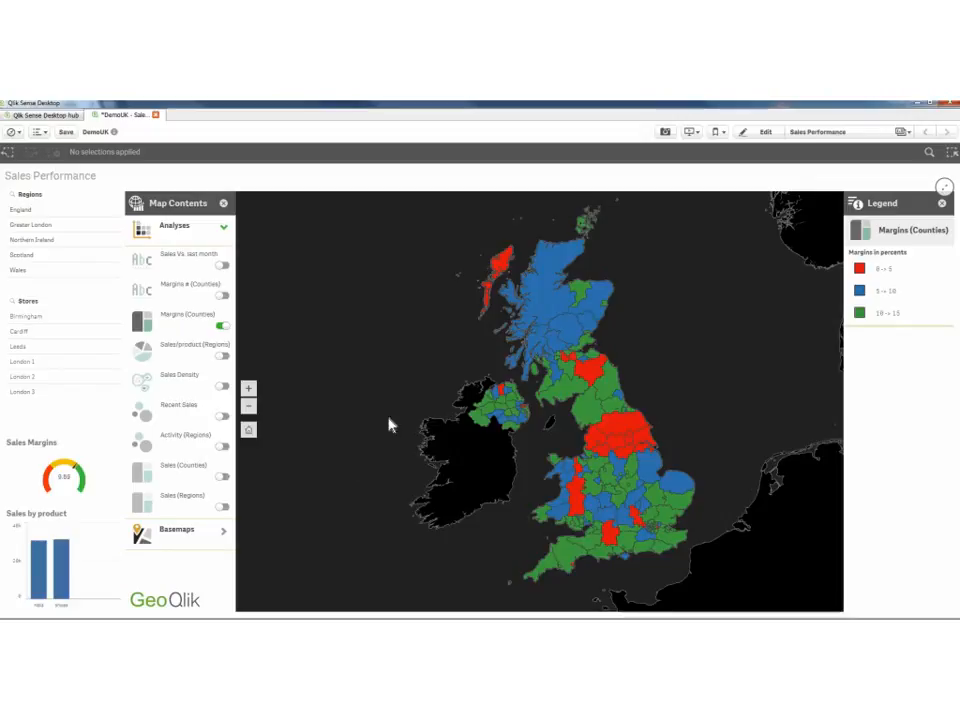
pyautogui.click(222, 328)
pyautogui.click(223, 266)
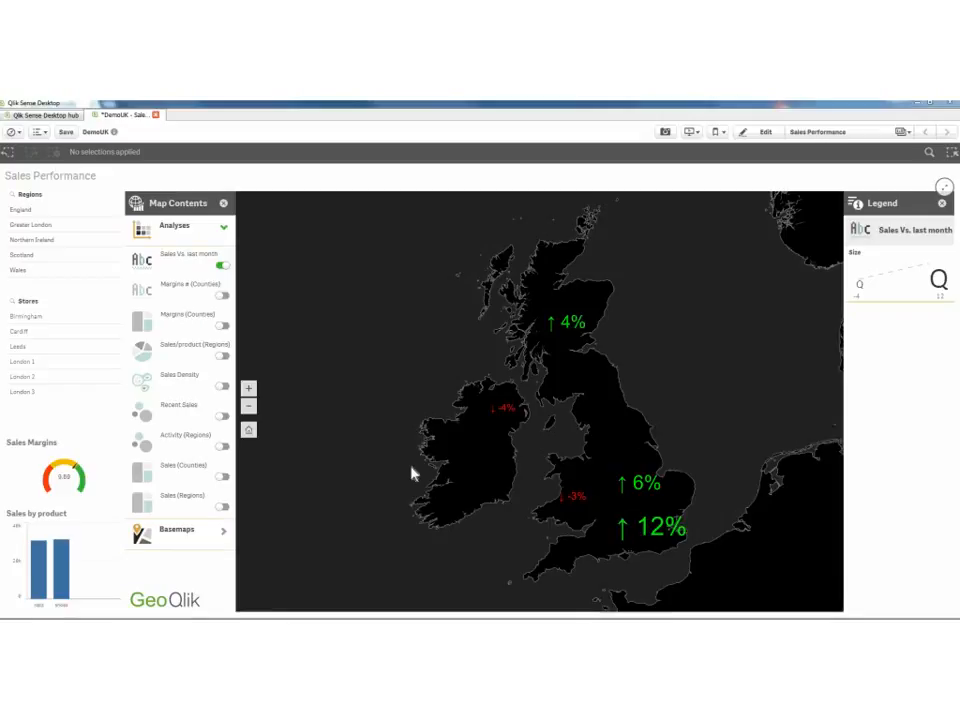
# Switch to the GeoQlik Management Console in the browser and open the World Airports map layer's preview
pyautogui.press('super')
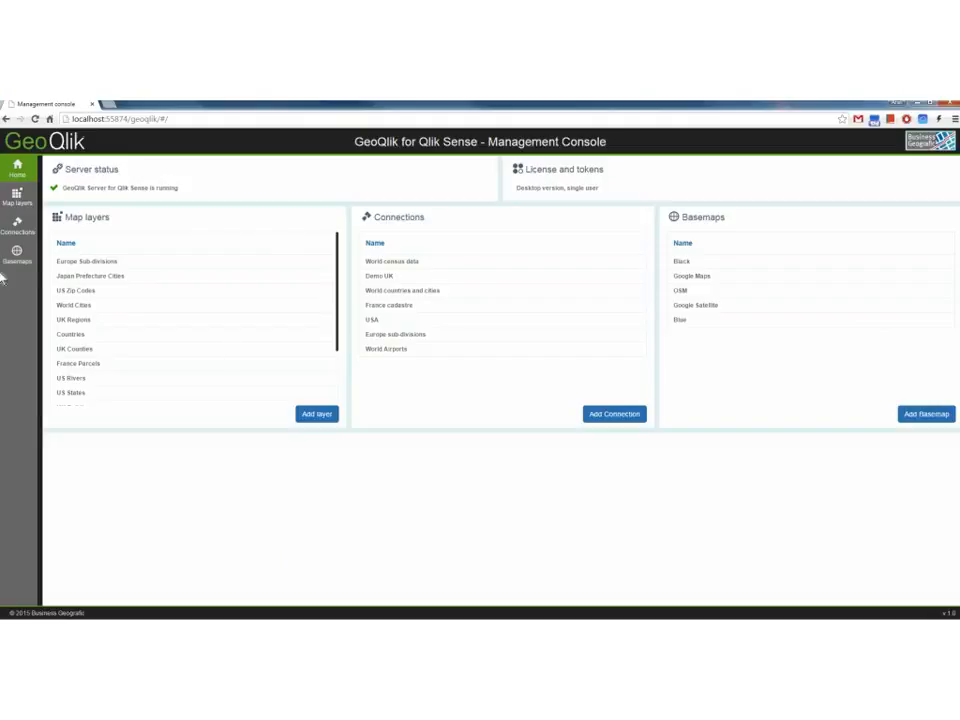
pyautogui.click(16, 197)
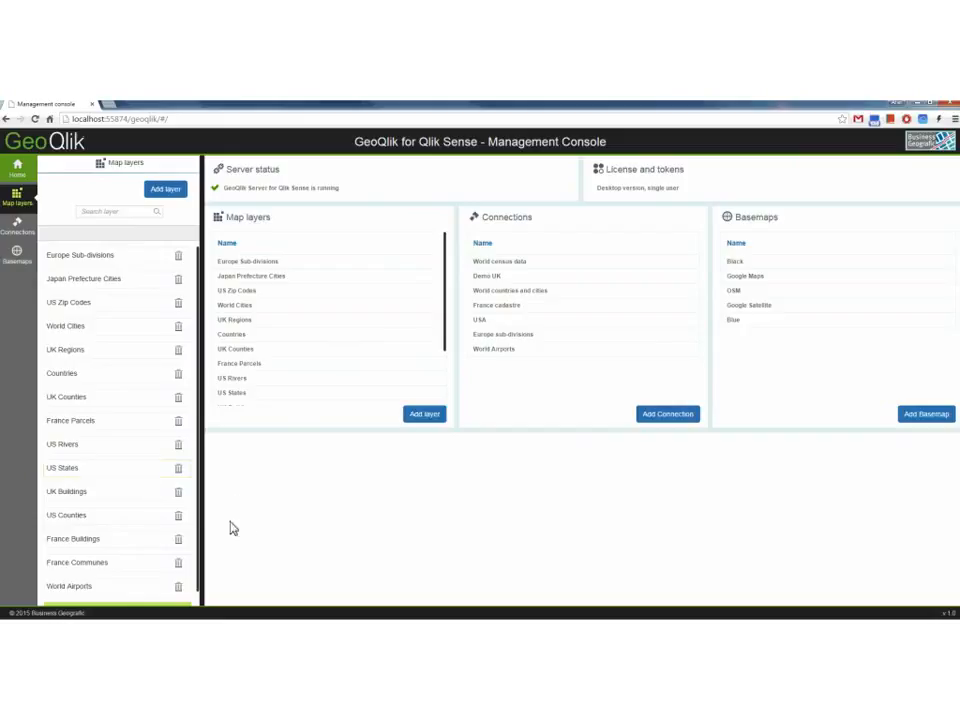
pyautogui.click(103, 590)
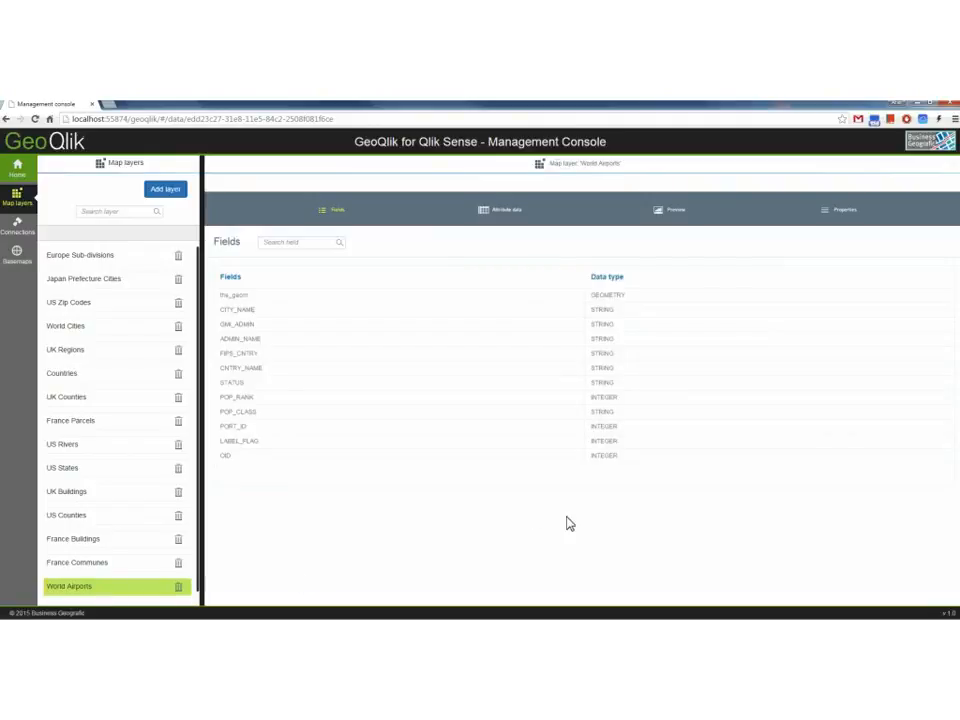
pyautogui.click(675, 213)
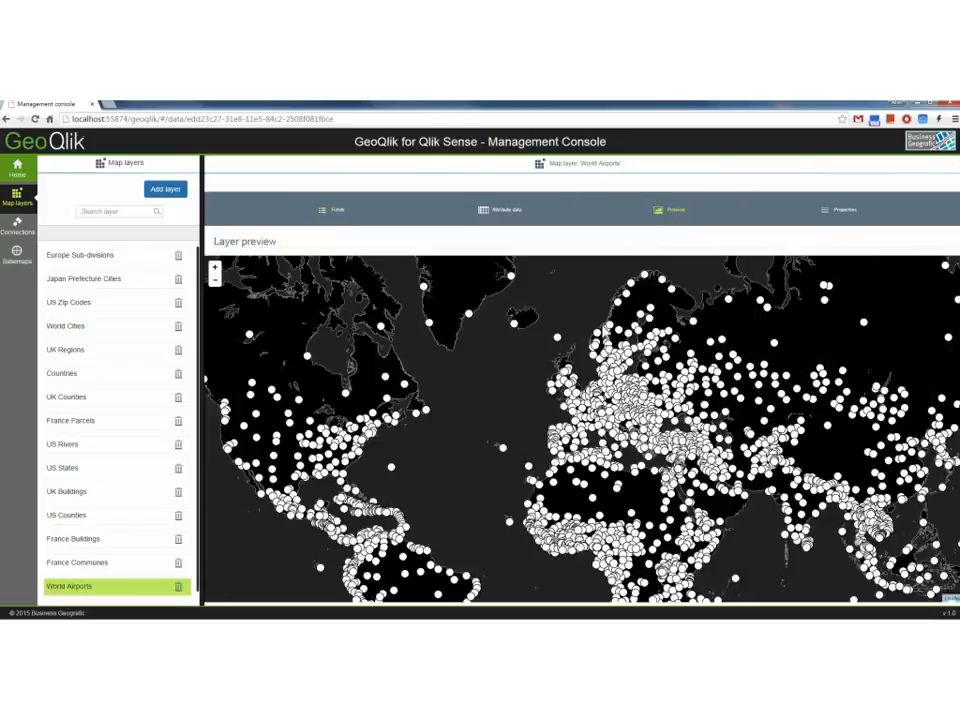